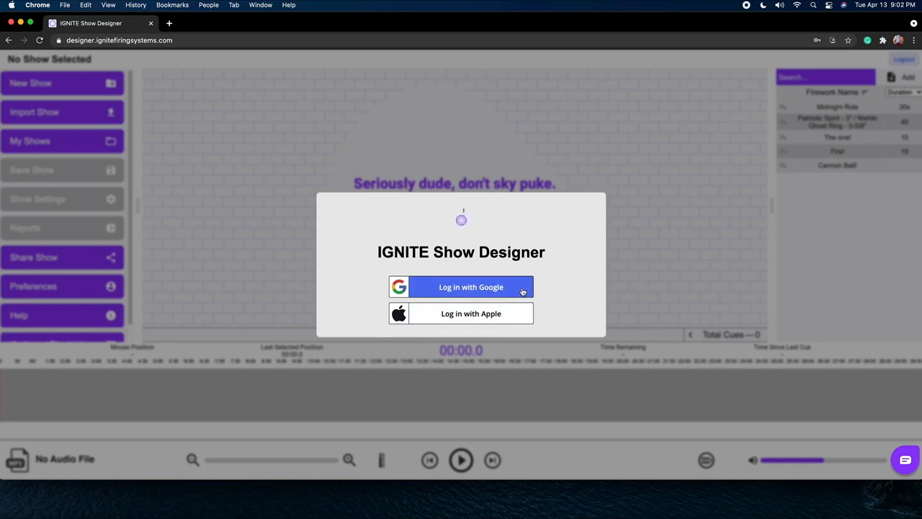
# Log in with Google and create a new show named "4th of July" without music.
pyautogui.click(522, 291)
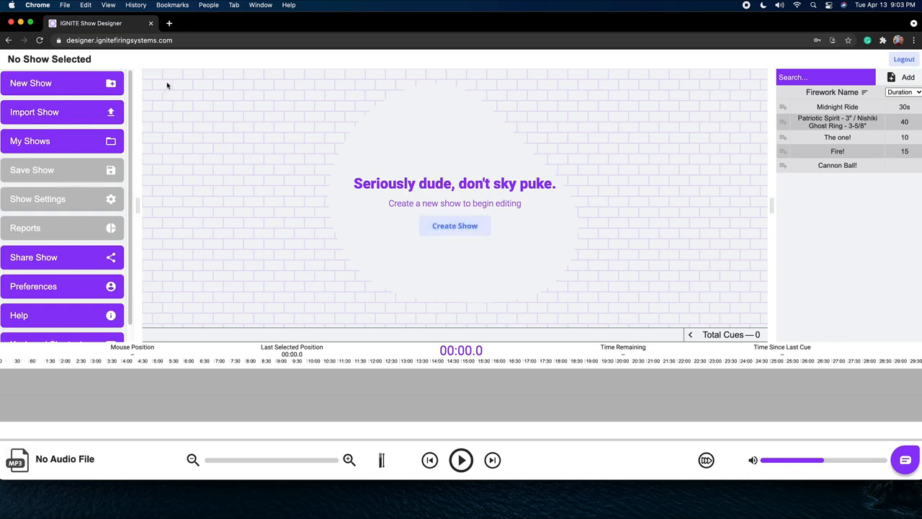
pyautogui.click(98, 85)
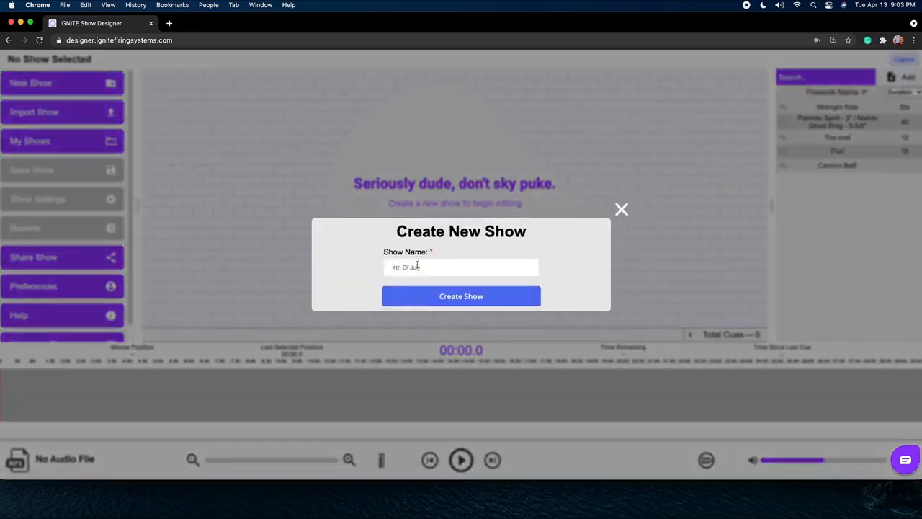
pyautogui.write('4th of July')
pyautogui.click(435, 296)
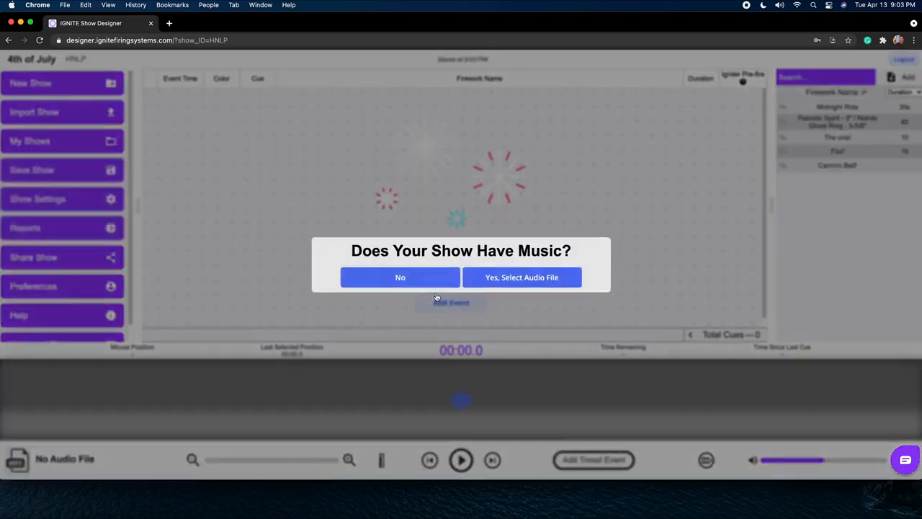
pyautogui.click(411, 276)
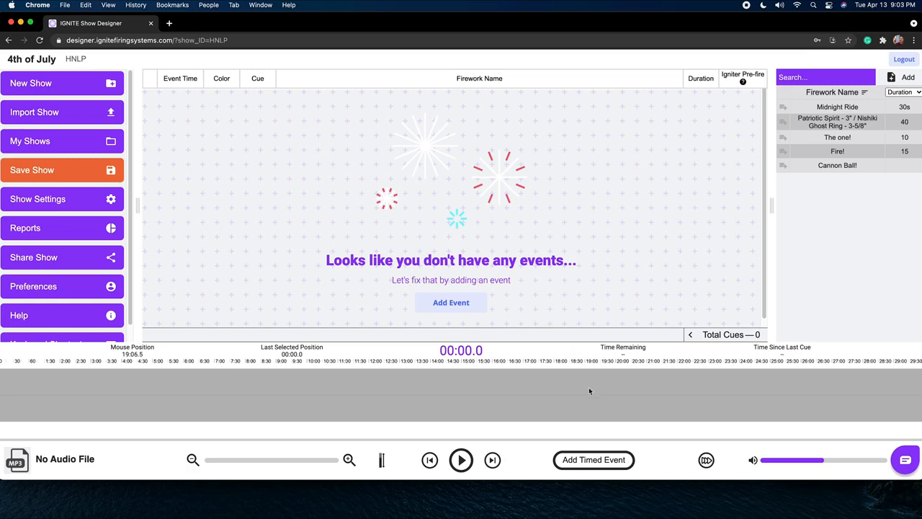
# Add the first timed event and set its event time to 00:30.0.
pyautogui.click(593, 460)
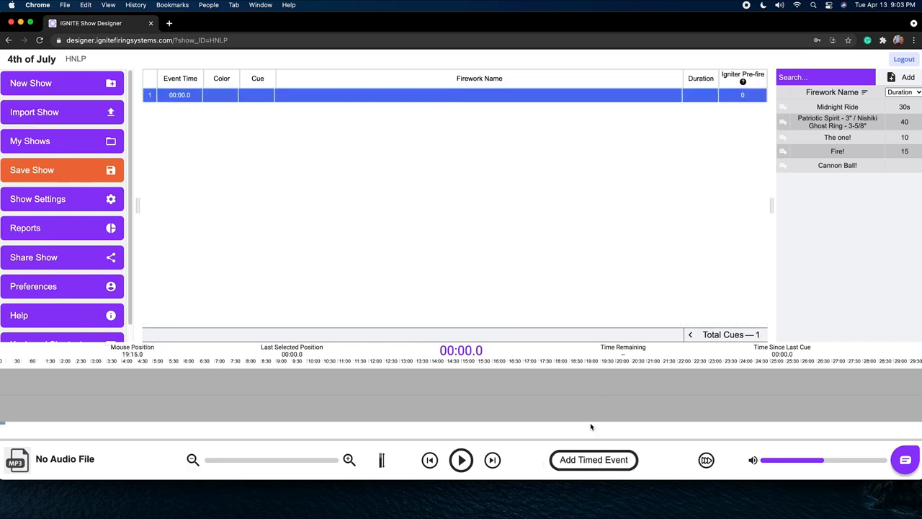
pyautogui.doubleClick(177, 95)
pyautogui.click(211, 155)
pyautogui.write('30')
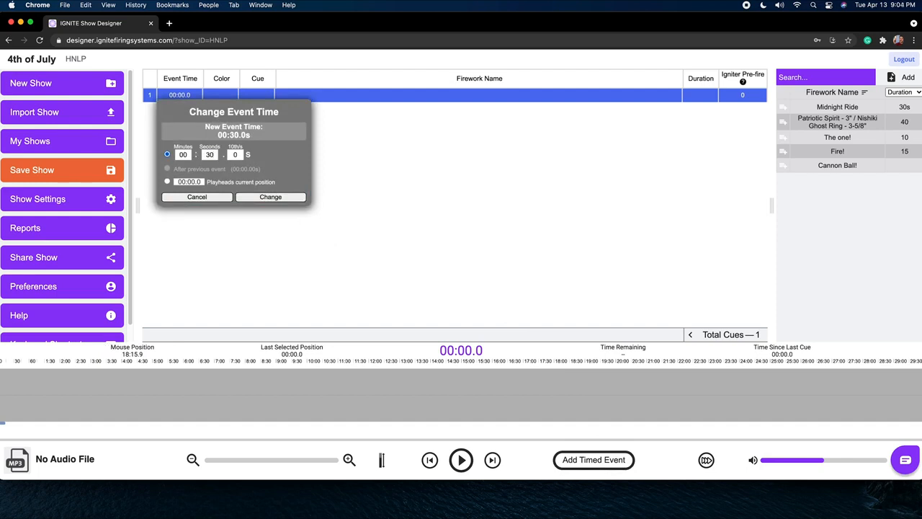
pyautogui.click(271, 197)
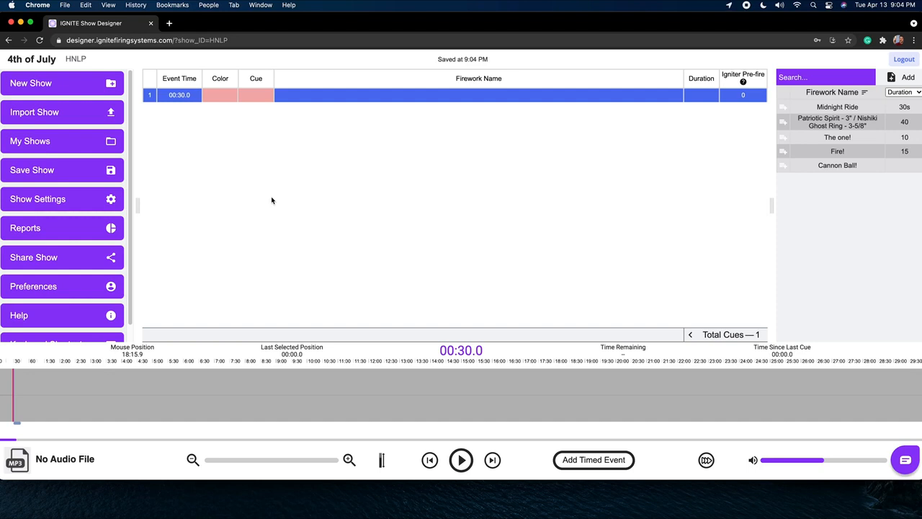
# Assign the first event the colour Pink and set its cue to 2.
pyautogui.click(219, 97)
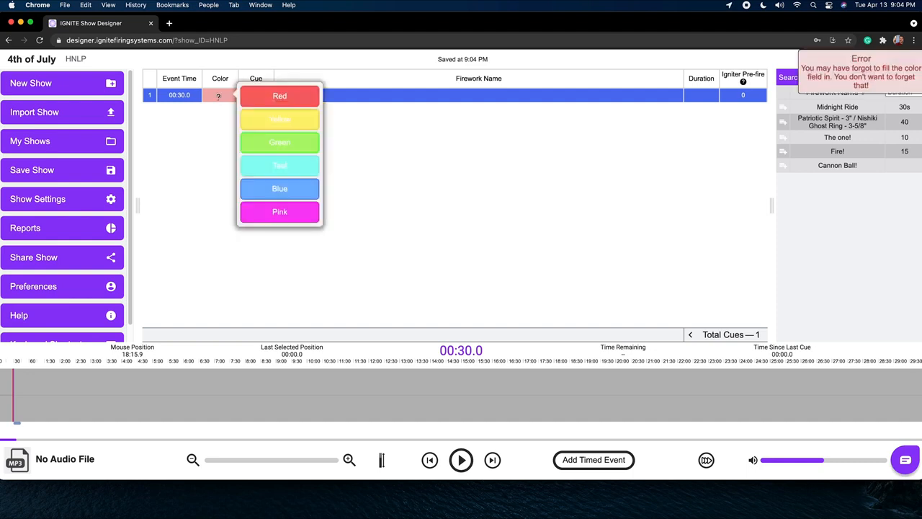
pyautogui.click(281, 216)
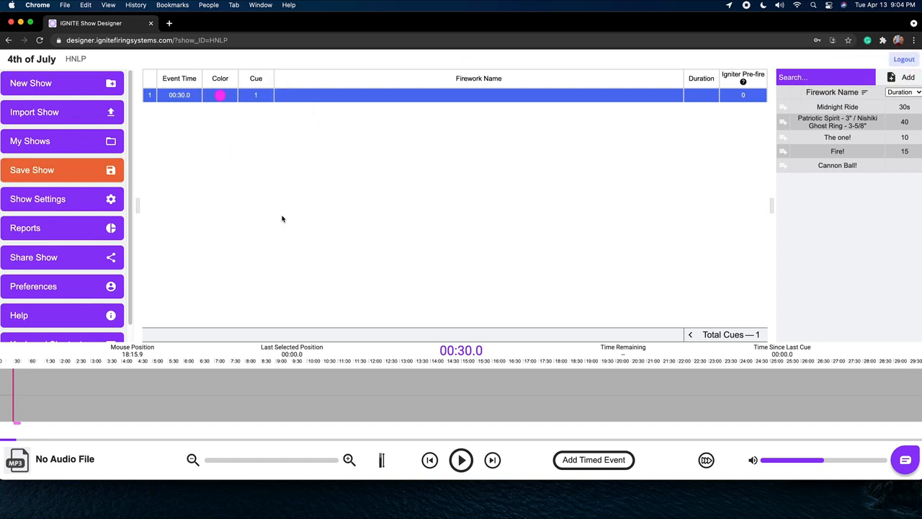
pyautogui.click(257, 98)
pyautogui.write('2')
pyautogui.press('Return')
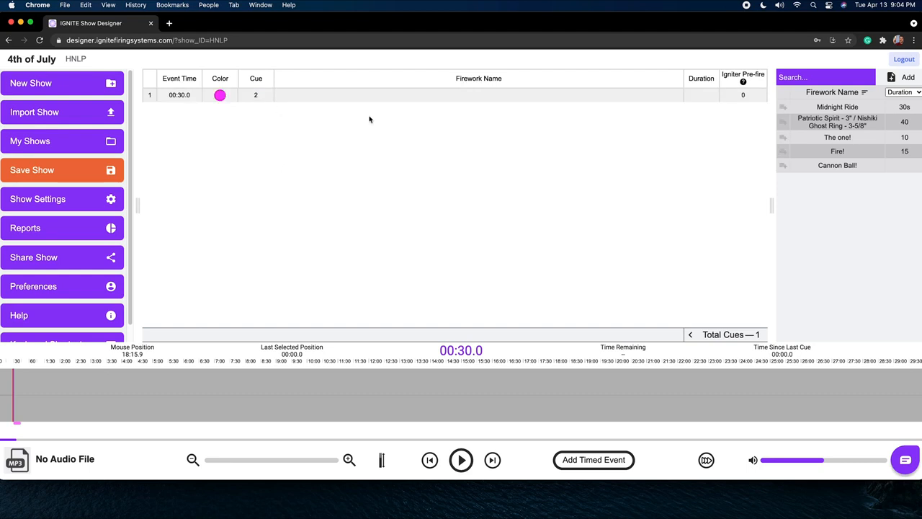
# Enter "Boom!" as the first event's firework name.
pyautogui.click(443, 101)
pyautogui.write('Boom!')
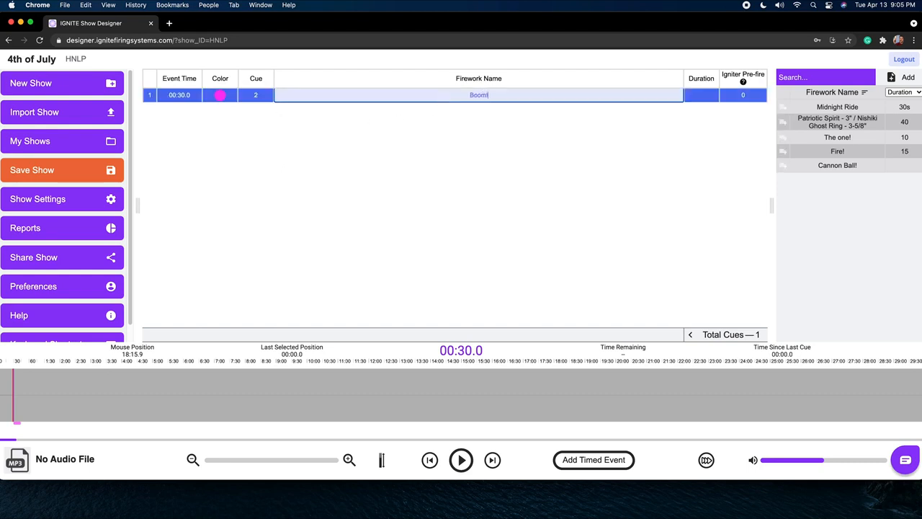
pyautogui.press('Return')
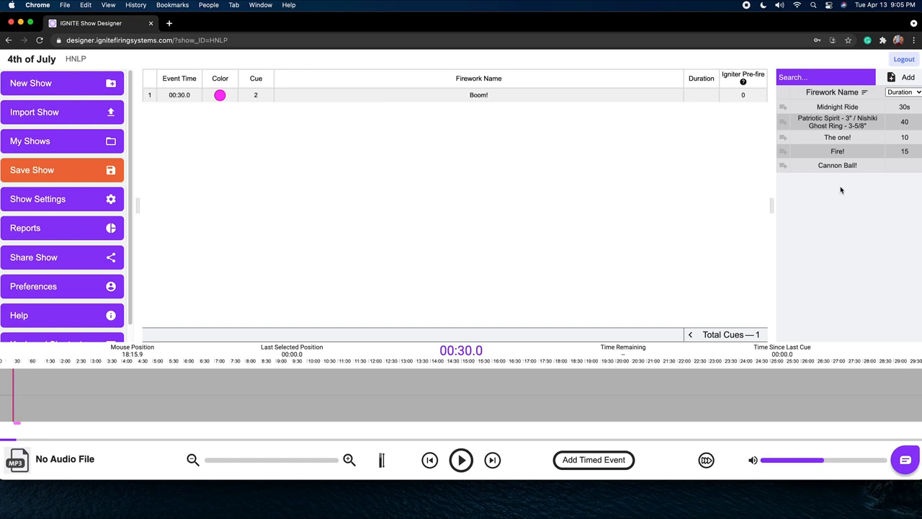
# Assign Midnight Ride from the firework list to the first event and view the options for adding fireworks.
pyautogui.click(590, 101)
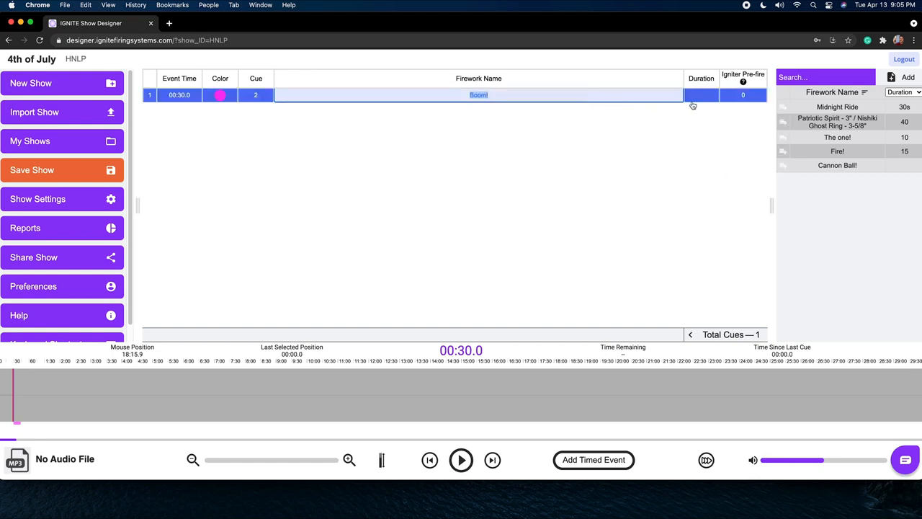
pyautogui.click(782, 109)
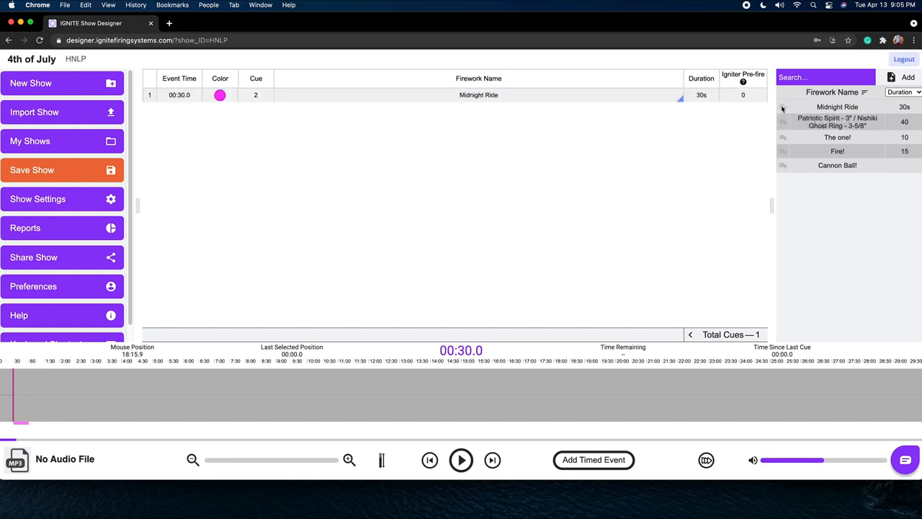
pyautogui.click(905, 81)
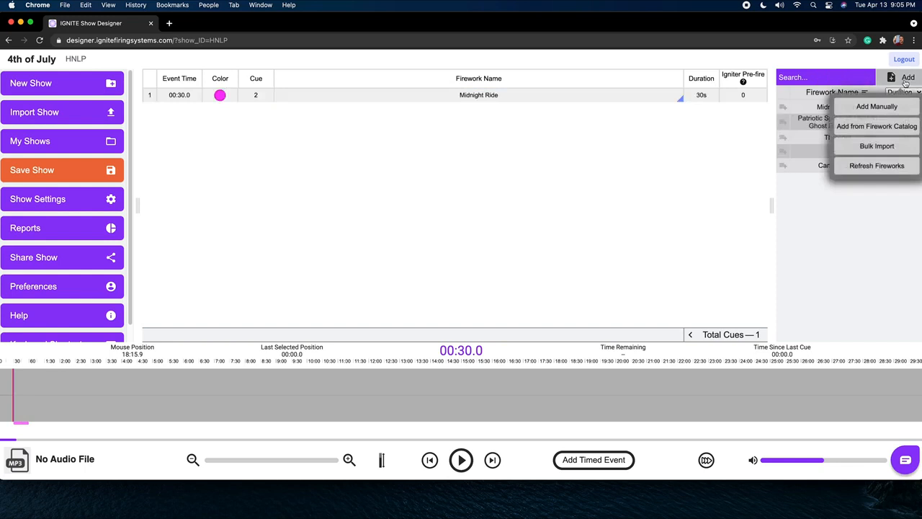
pyautogui.click(856, 238)
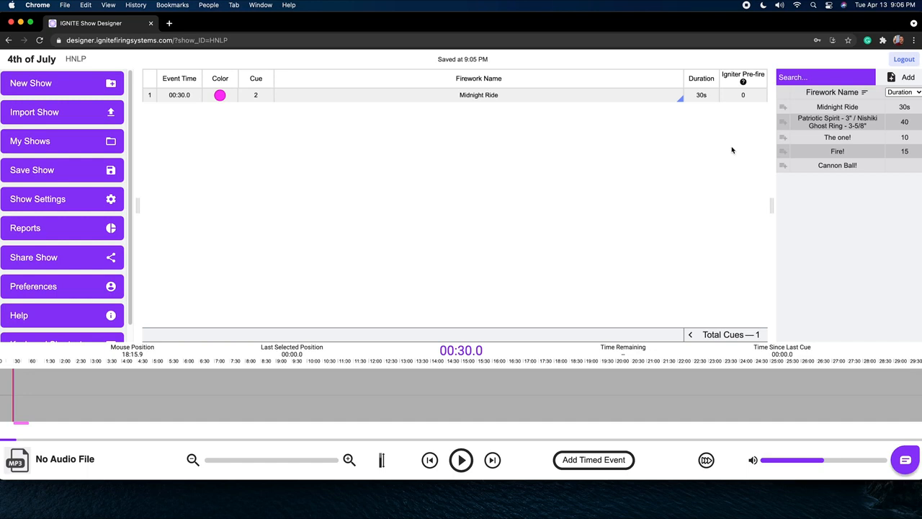
# Set the Midnight Ride event's igniter pre-fire to 2 seconds.
pyautogui.click(743, 97)
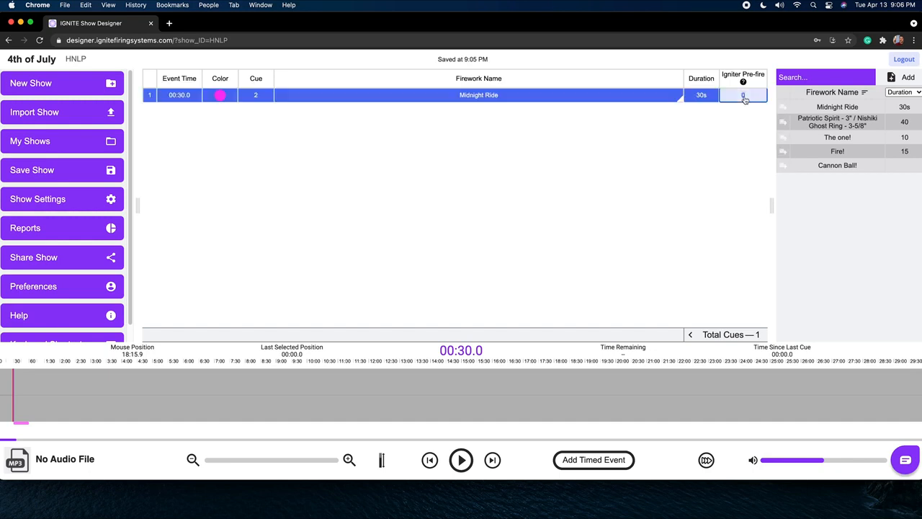
pyautogui.write('2')
pyautogui.press('Return')
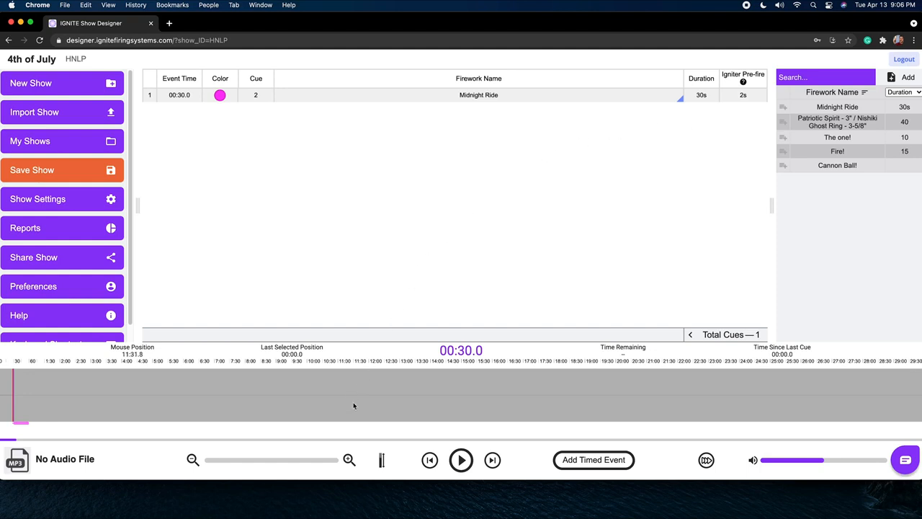
# Move the Midnight Ride event along the timeline to 00:10.0.
pyautogui.click(347, 462)
pyautogui.click(348, 464)
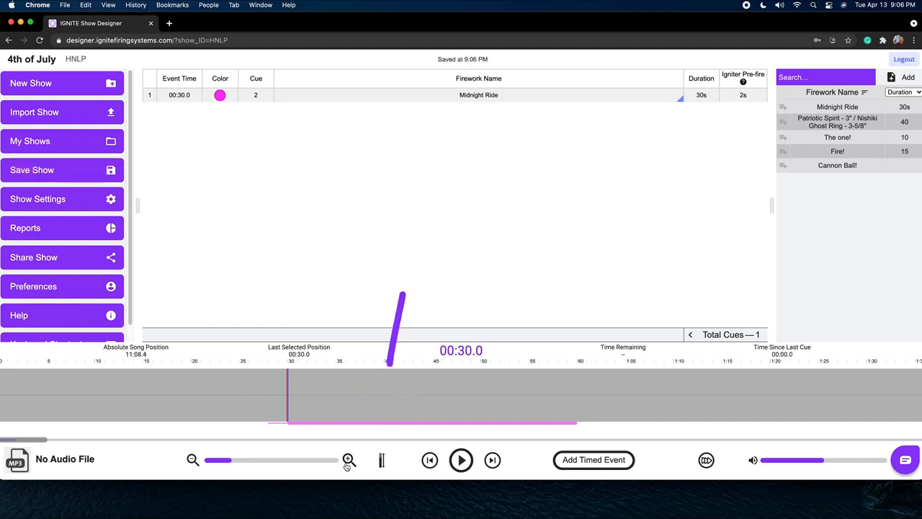
pyautogui.moveTo(359, 424); pyautogui.dragTo(170, 430)
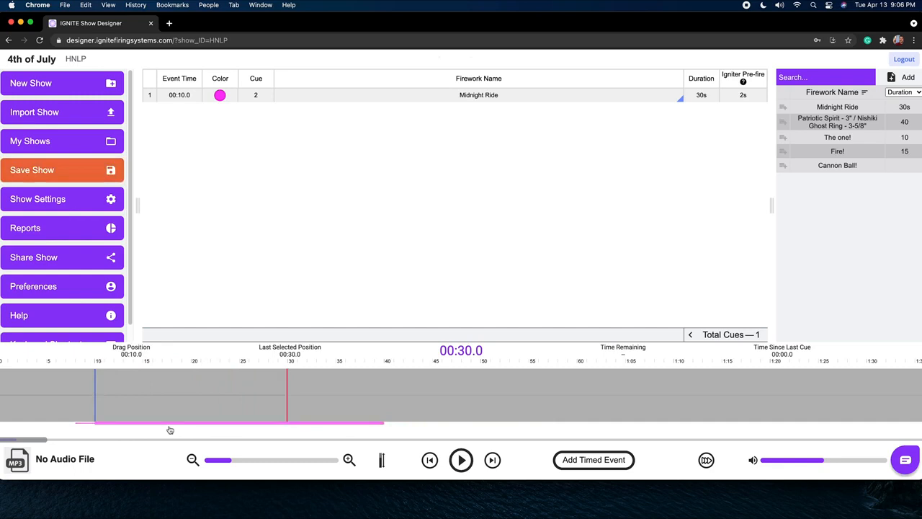
# Review the show settings and the form for adding a custom column.
pyautogui.click(104, 198)
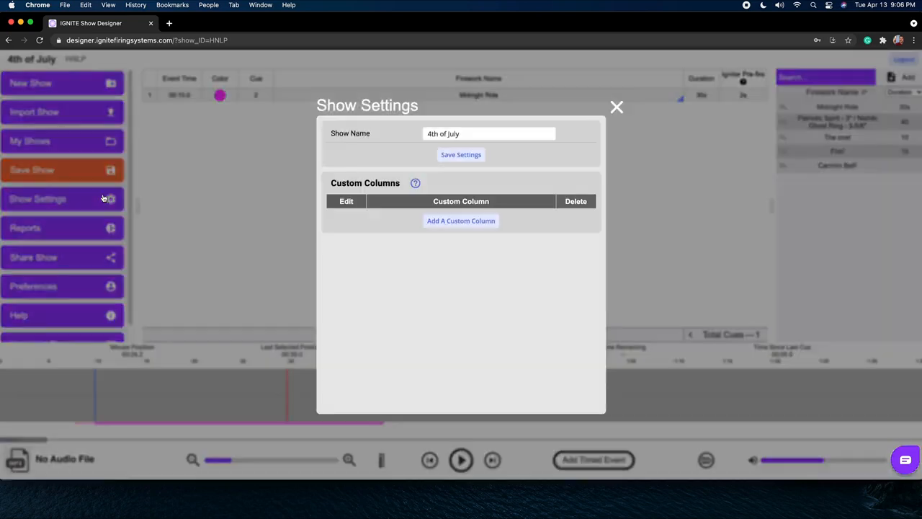
pyautogui.click(436, 223)
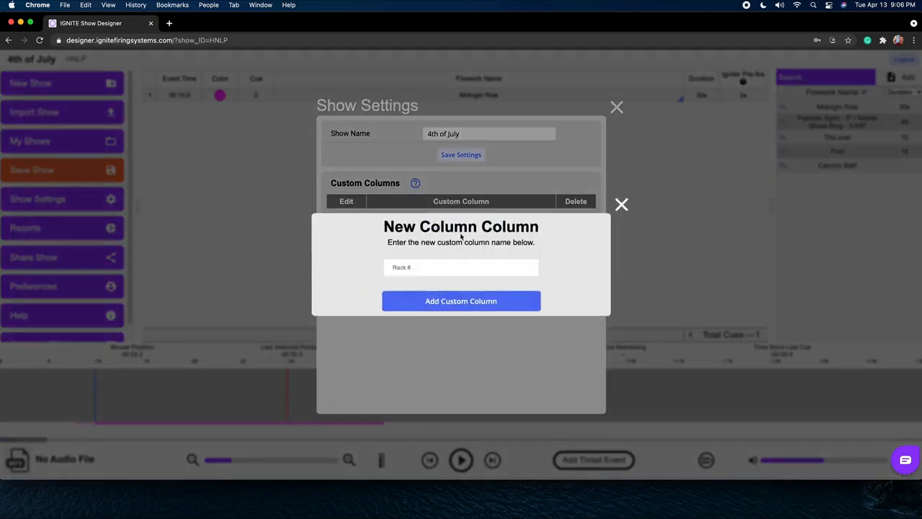
pyautogui.click(624, 206)
pyautogui.click(617, 107)
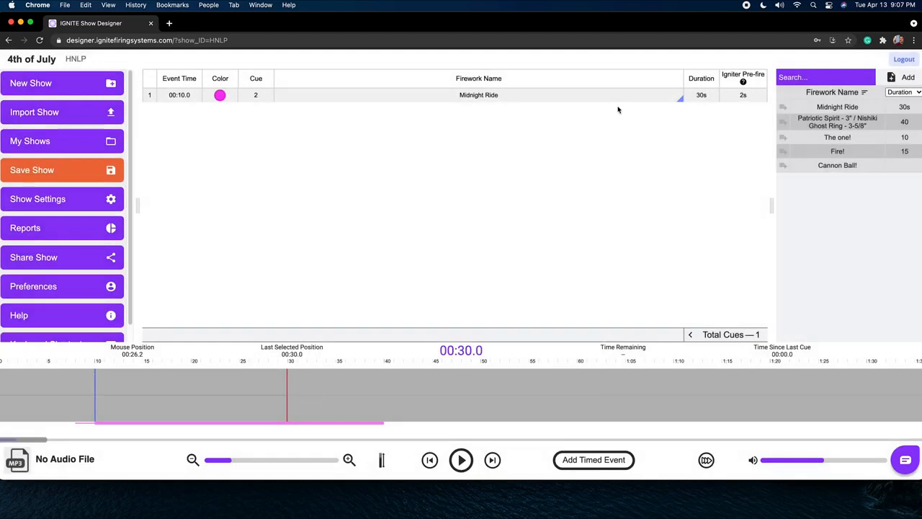
# Add a second timed event at 00:13.0 with the colour Blue.
pyautogui.click(152, 99)
pyautogui.click(576, 462)
pyautogui.click(184, 112)
pyautogui.write('13')
pyautogui.press('Return')
pyautogui.click(224, 110)
pyautogui.click(261, 203)
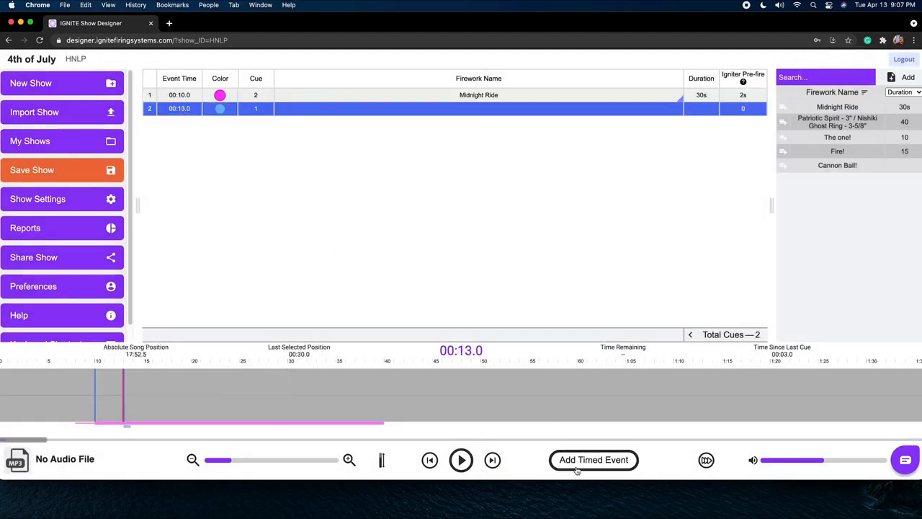
# Add a third timed event at 00:25.0 with the colour Pink.
pyautogui.click(577, 470)
pyautogui.click(182, 124)
pyautogui.write('25')
pyautogui.click(266, 225)
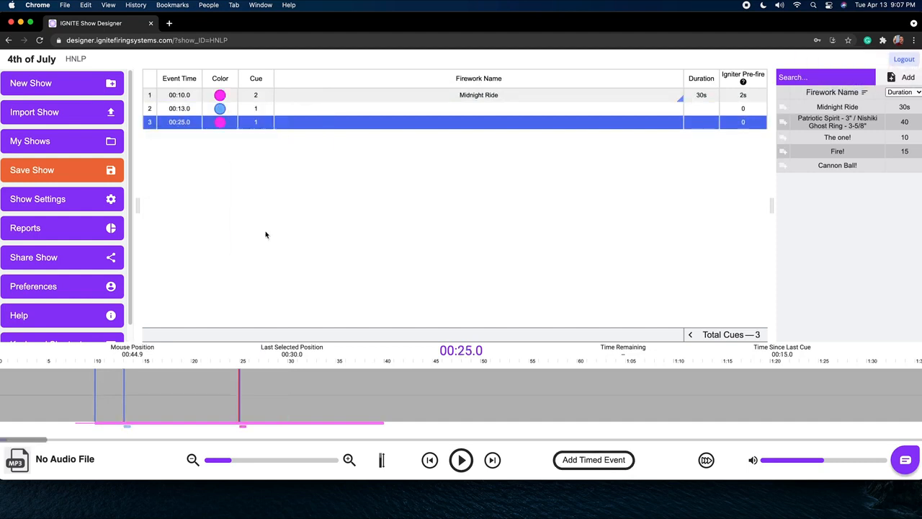
# Add a fourth timed event at 01:05.0 with the colour Blue.
pyautogui.click(575, 462)
pyautogui.click(181, 137)
pyautogui.write('1')
pyautogui.press('Tab')
pyautogui.write('05')
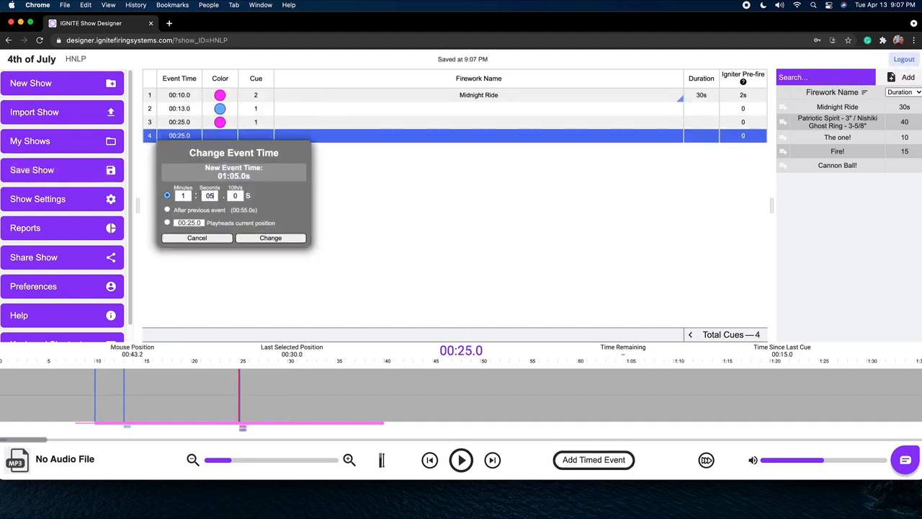
pyautogui.click(256, 238)
pyautogui.click(295, 230)
# Add a fifth timed event at 01:20.0 with the colour Blue and cue 4.
pyautogui.click(598, 460)
pyautogui.click(279, 242)
pyautogui.click(181, 150)
pyautogui.write('20')
pyautogui.click(267, 251)
pyautogui.click(256, 150)
pyautogui.write('4')
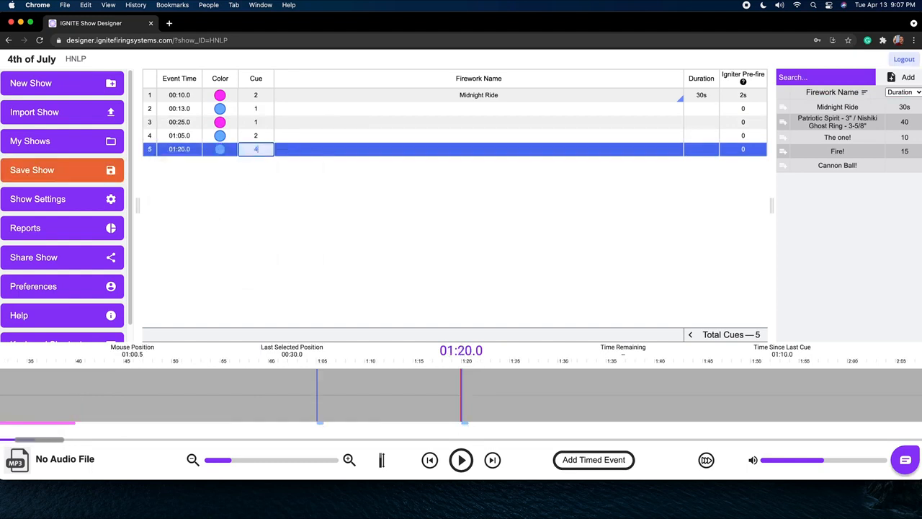
pyautogui.click(268, 171)
# Assign Patriotic Spirit / Nishiki Ghost Ring, The one!, Midnight Ride and Fire! to events 2 to 5 in that order.
pyautogui.click(489, 109)
pyautogui.click(784, 123)
pyautogui.click(612, 123)
pyautogui.click(783, 138)
pyautogui.click(612, 136)
pyautogui.click(784, 107)
pyautogui.click(612, 149)
pyautogui.click(783, 151)
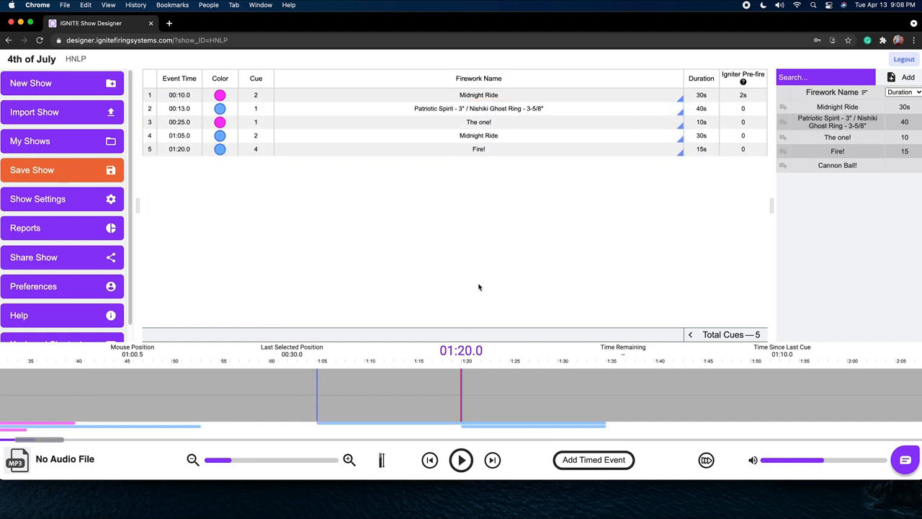
# Add a sixth timed event at 01:40.3, colour it Pink and assign the Patriotic Spirit / Nishiki Ghost Ring firework.
pyautogui.click(658, 385)
pyautogui.click(585, 465)
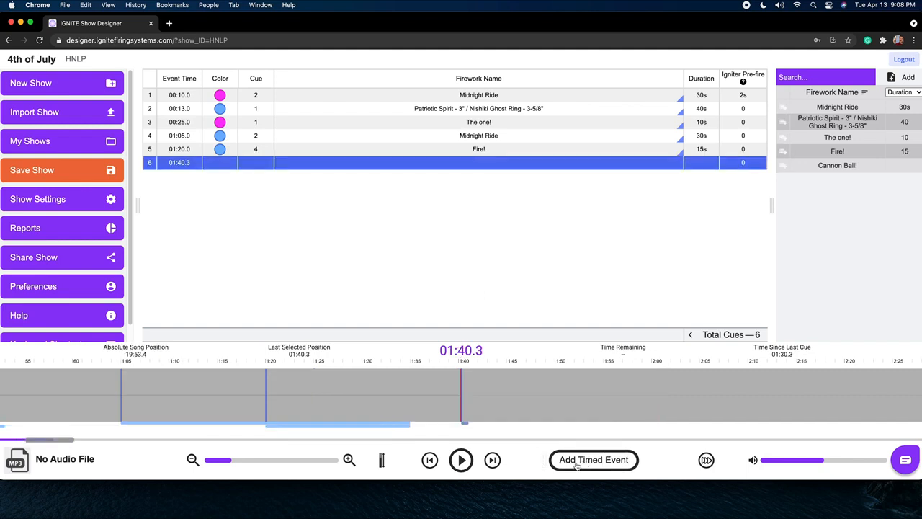
pyautogui.click(226, 164)
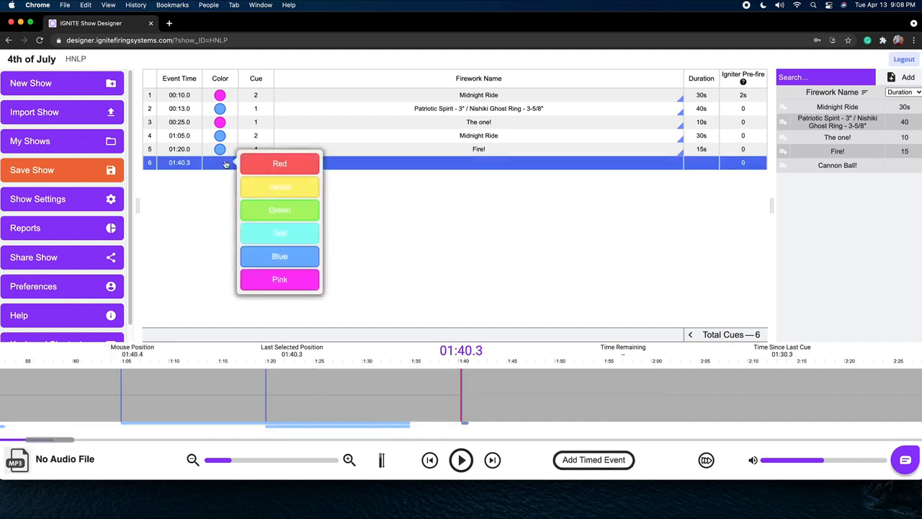
pyautogui.click(271, 277)
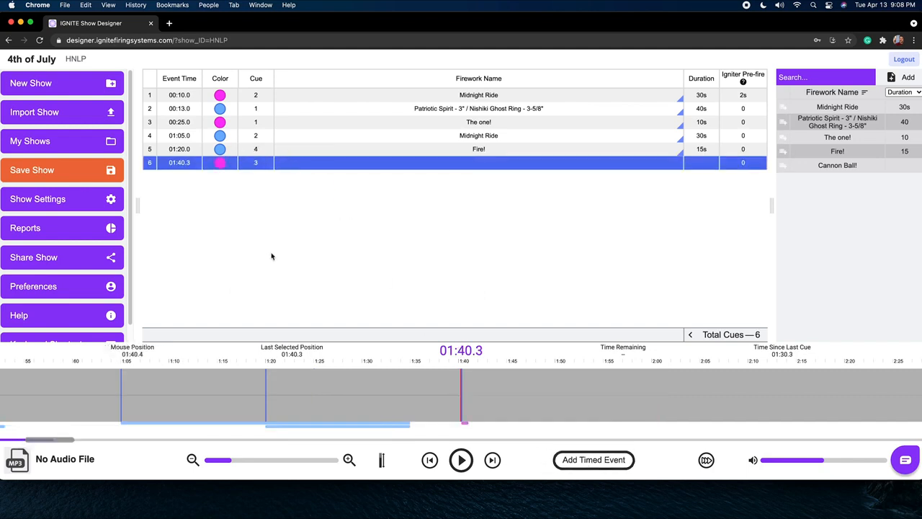
pyautogui.click(783, 124)
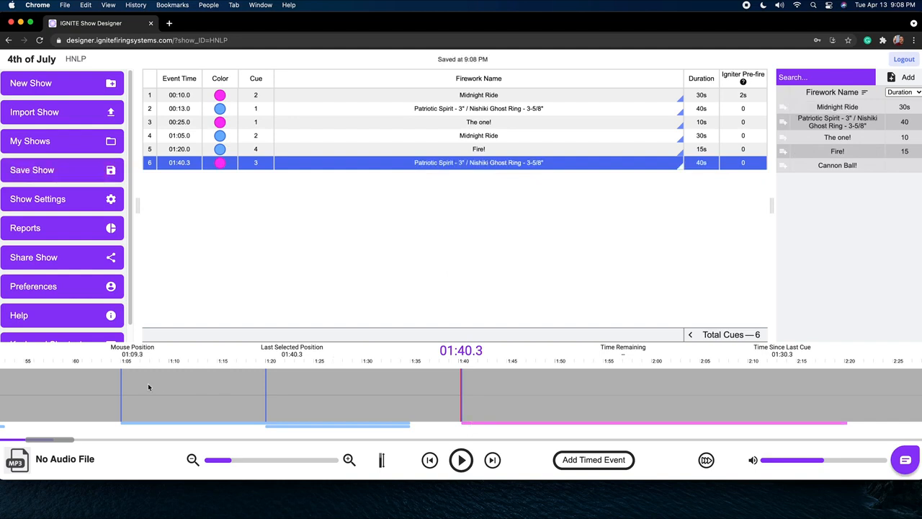
# Preview the show from about 00:05.9 and pause playback at about 00:17.0.
pyautogui.hscroll(-10, 86, 382)
pyautogui.click(56, 377)
pyautogui.click(454, 461)
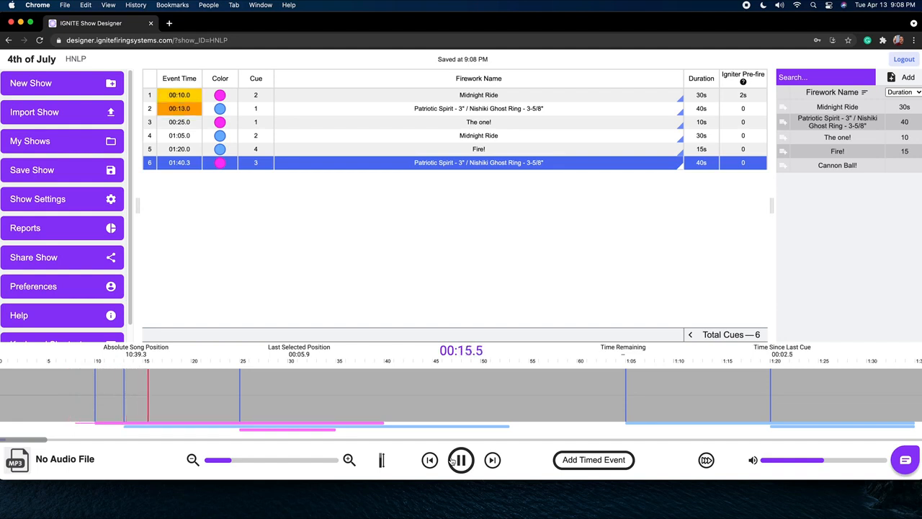
pyautogui.click(461, 459)
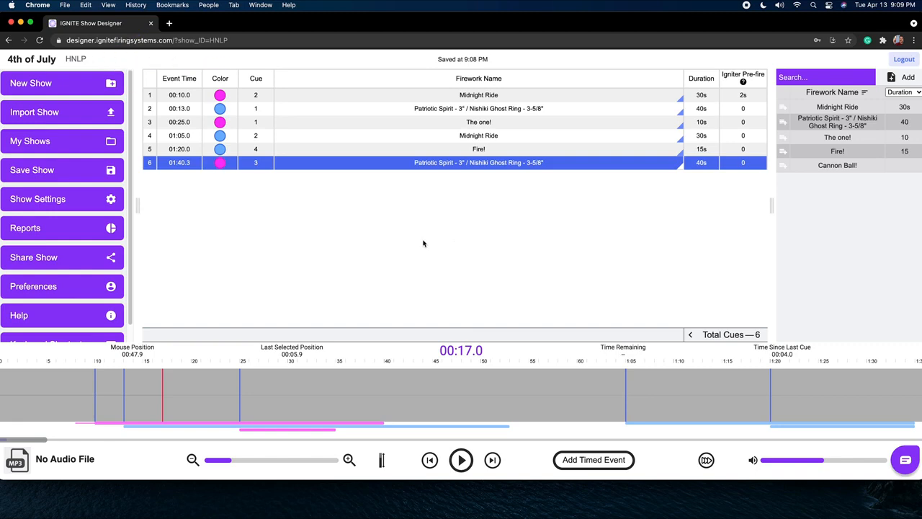
# Open the sharing options for the show.
pyautogui.click(110, 257)
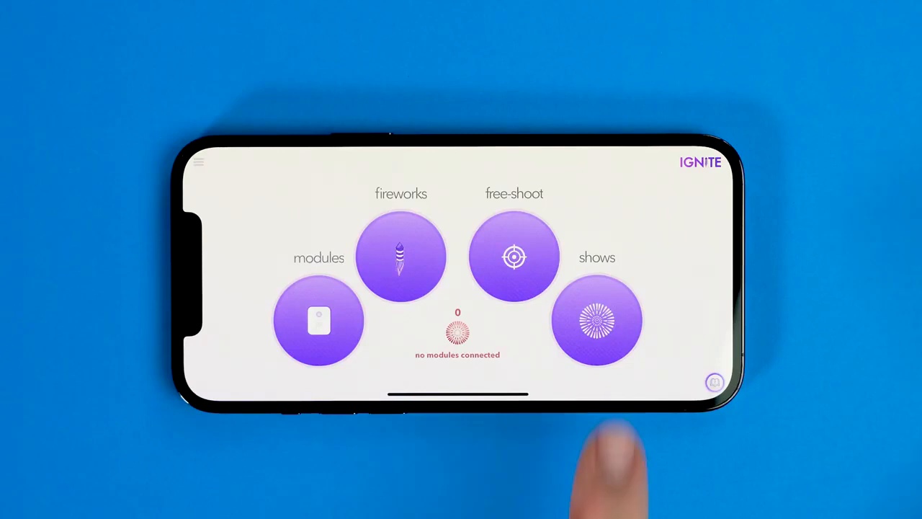
# Switch to the IGNITE mobile app and import the 4th of July show by entering its show ID PIN.
pyautogui.click(595, 320)
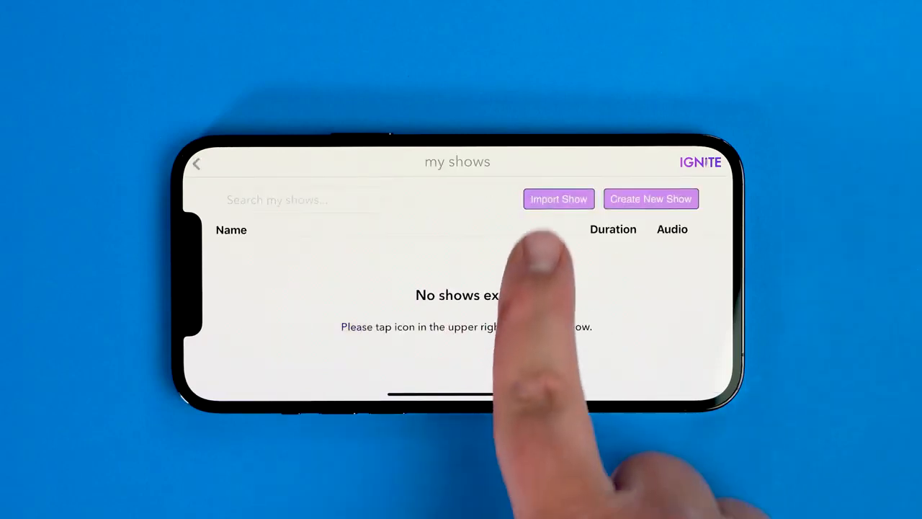
pyautogui.click(554, 199)
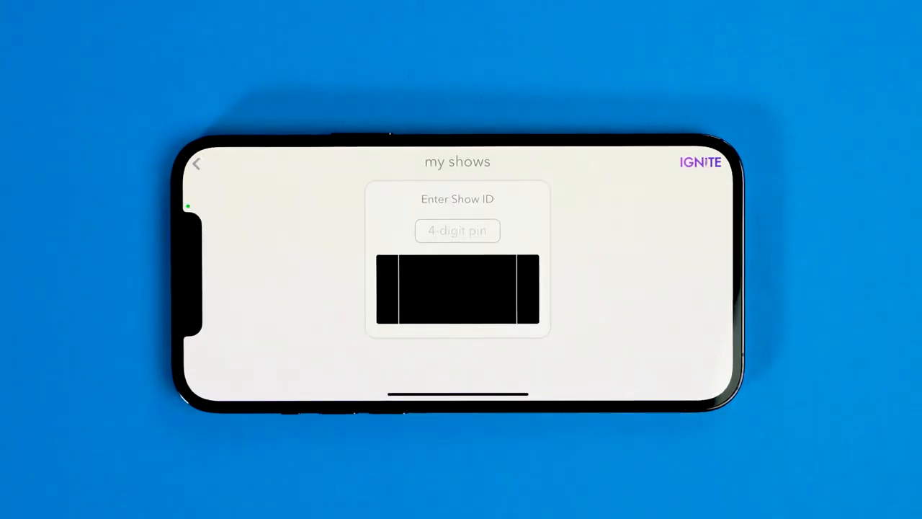
pyautogui.click(461, 229)
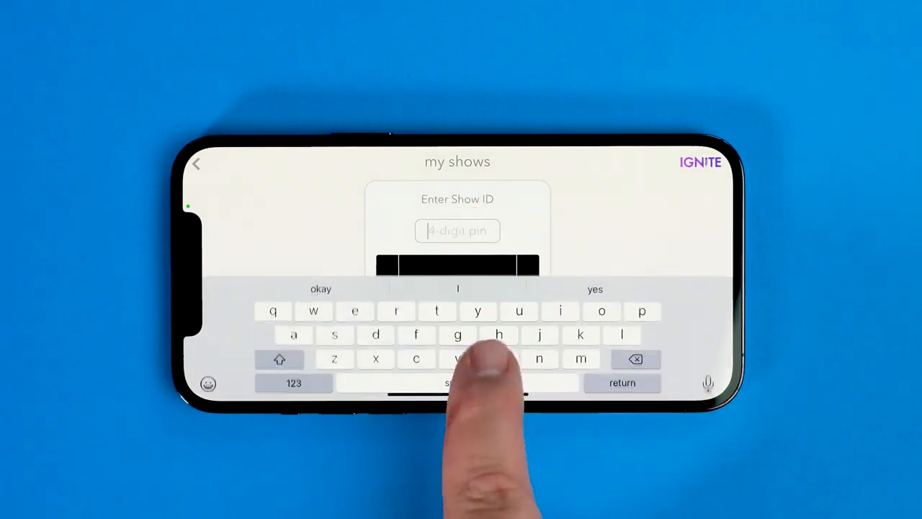
pyautogui.write('hnlp')
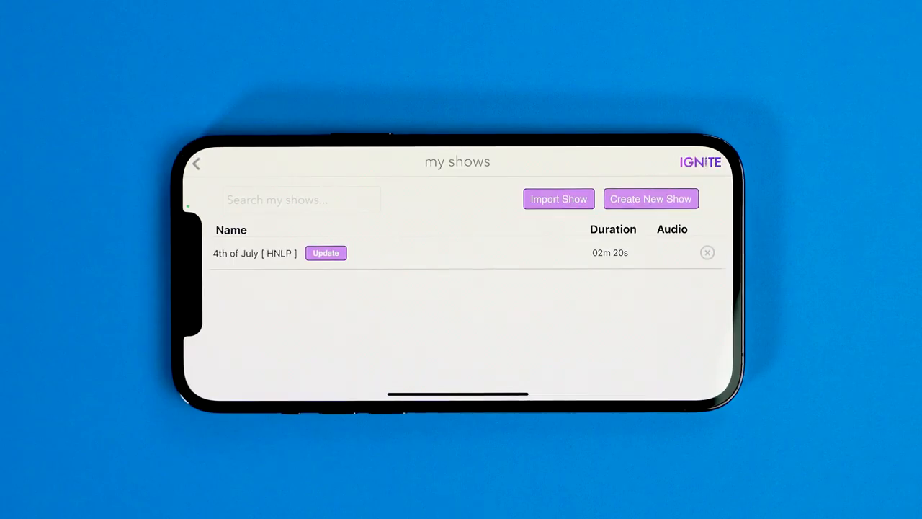
# Update the imported 4th of July show, overwriting the mobile version with the changes made in IGNITE Show Designer.
pyautogui.click(326, 253)
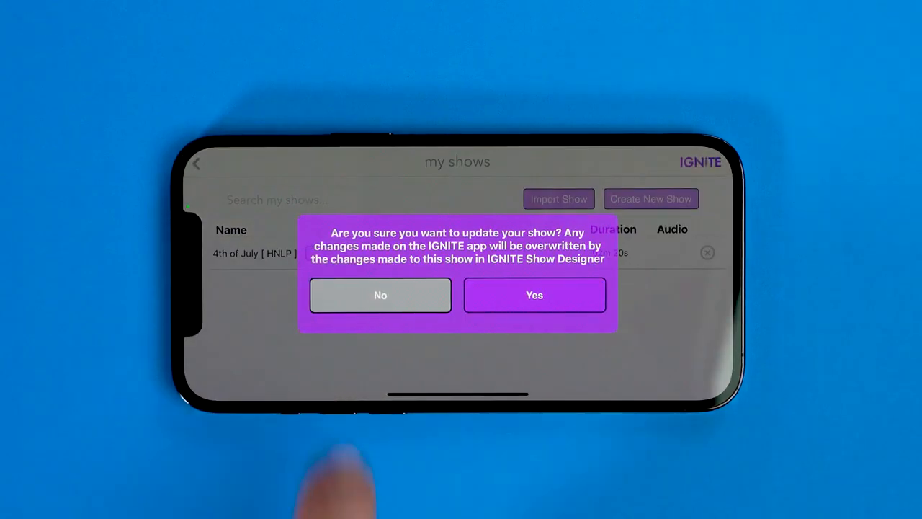
pyautogui.click(533, 293)
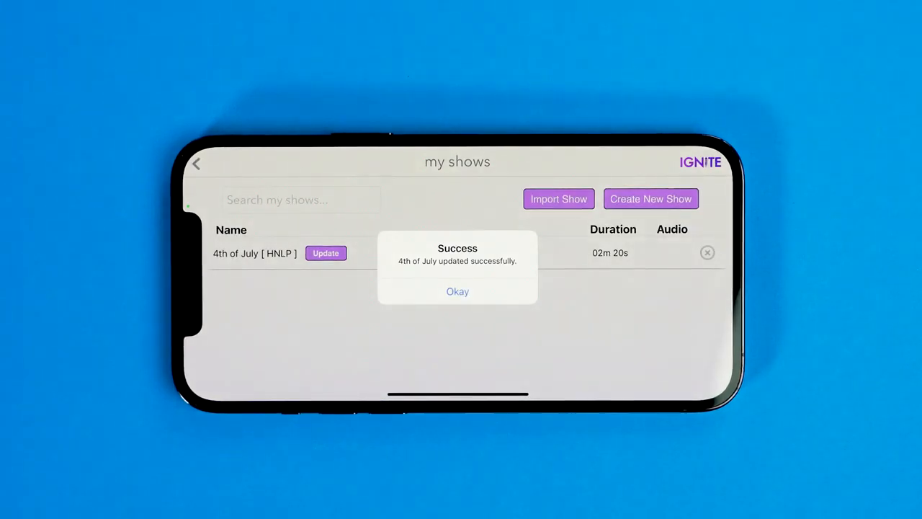
pyautogui.click(472, 288)
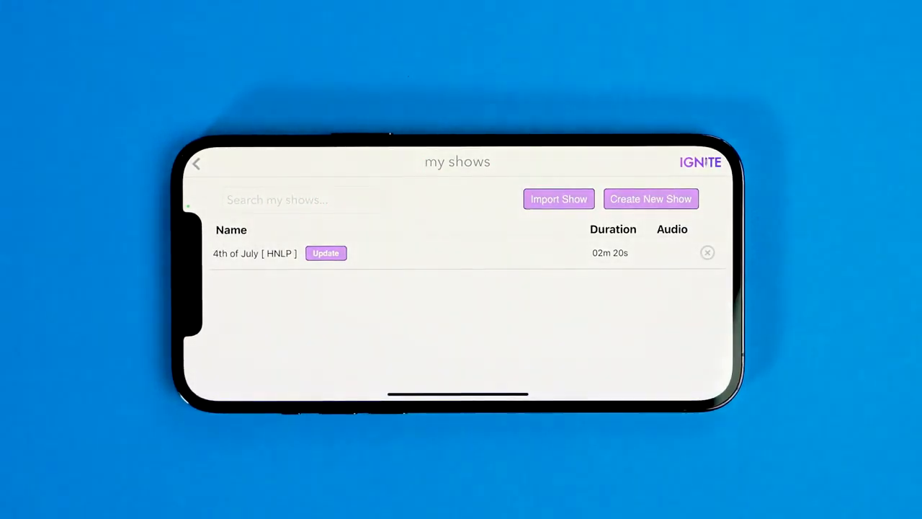